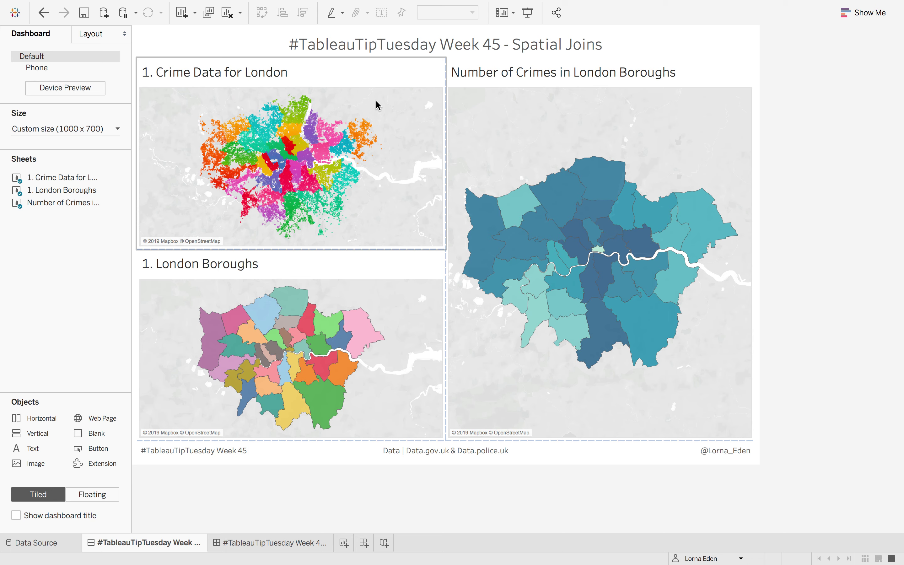
Step: Select the London Boroughs map on the dashboard, then move to the empty 1. Crime Data for London sheet
{"action": "mouse_move", "coordinate": [335, 141]}
{"action": "left_click", "coordinate": [394, 314]}
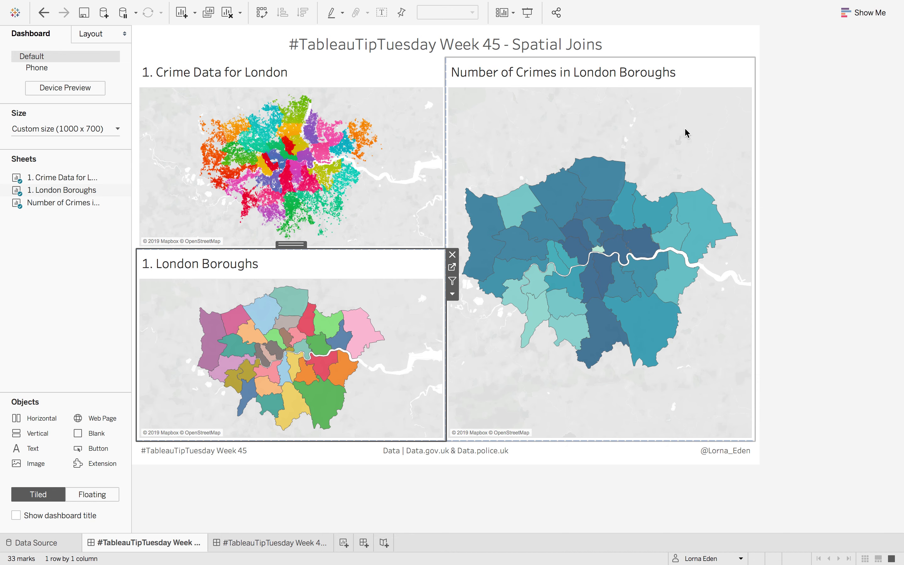
{"action": "key", "text": "ctrl+Right"}
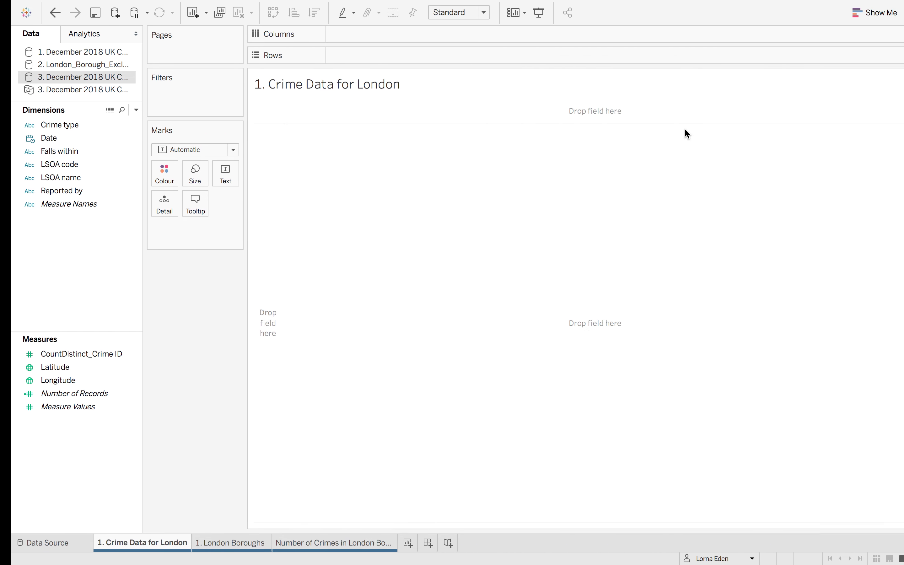
Step: Plot December 2018 crime Latitude and Longitude on a map with Crime type as detail
{"action": "left_click", "coordinate": [85, 49]}
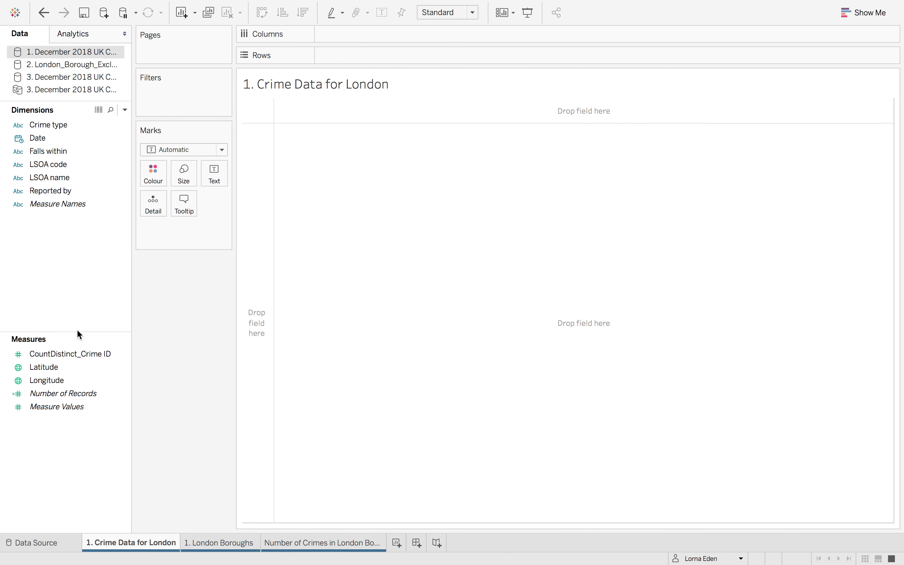
{"action": "double_click", "coordinate": [69, 369]}
{"action": "double_click", "coordinate": [65, 381]}
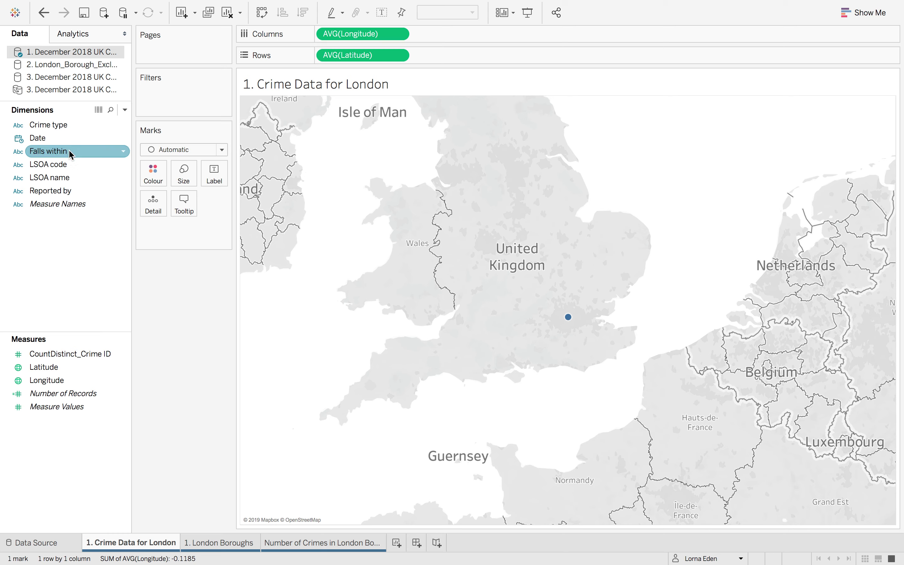
{"action": "left_click_drag", "start_coordinate": [65, 126], "coordinate": [150, 204]}
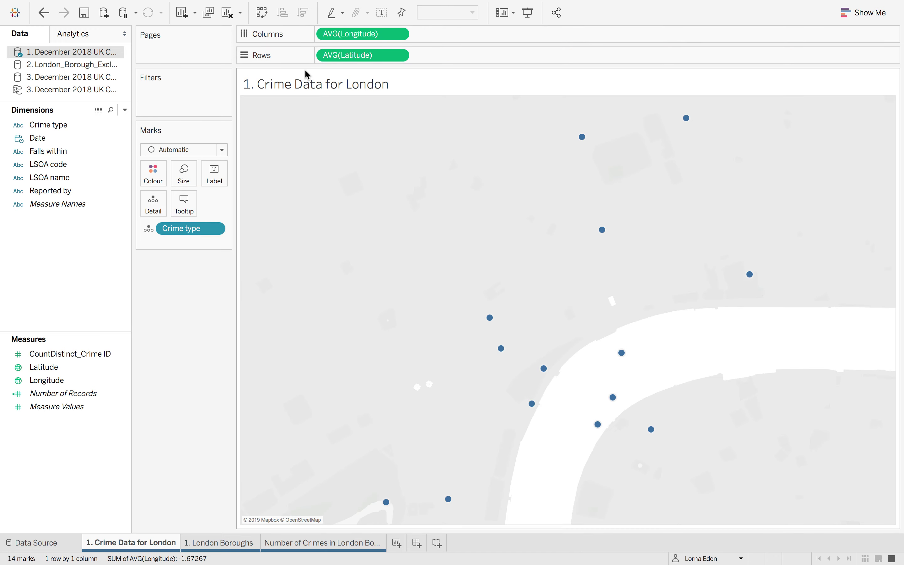
Step: Turn off Aggregate Measures so every individual crime is plotted
{"action": "left_click", "coordinate": [399, 34]}
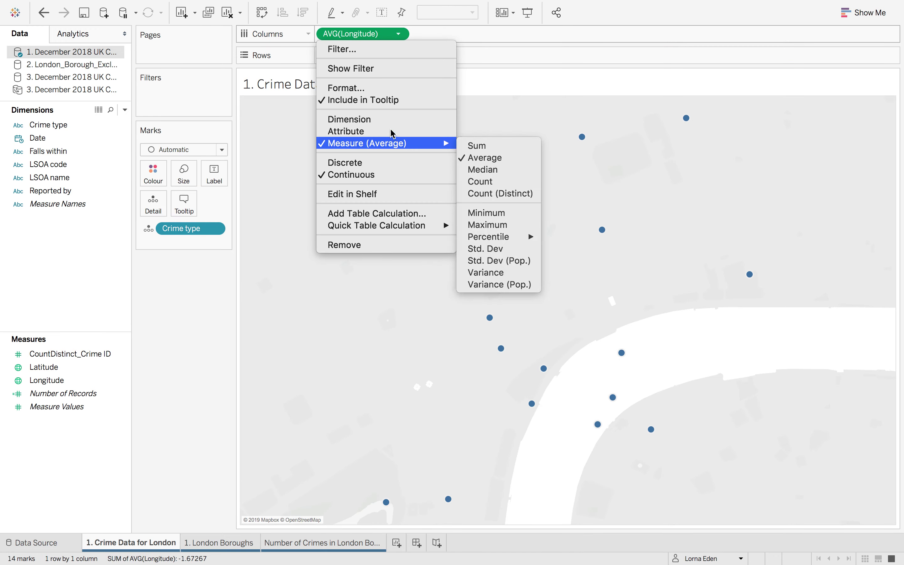
{"action": "mouse_move", "coordinate": [332, 5]}
{"action": "left_click", "coordinate": [290, 10]}
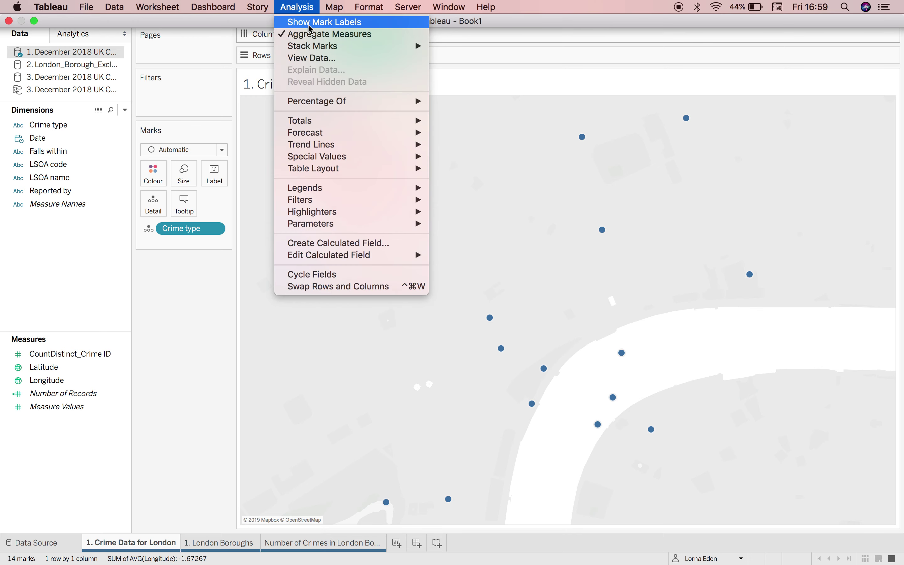
{"action": "left_click", "coordinate": [321, 33]}
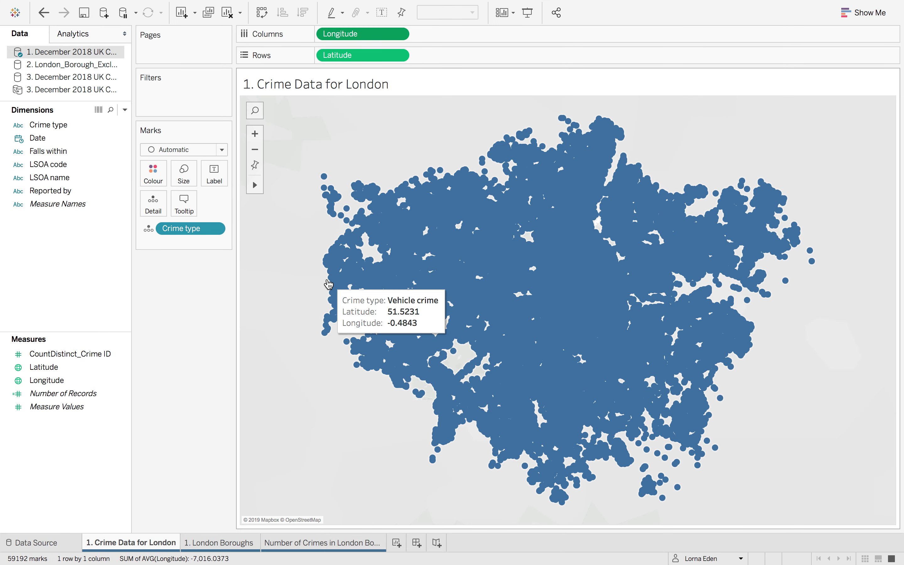
Step: Shrink the crime marks to minimum size and colour them by LSOA name
{"action": "left_click", "coordinate": [195, 169]}
{"action": "left_click_drag", "start_coordinate": [208, 203], "coordinate": [153, 204]}
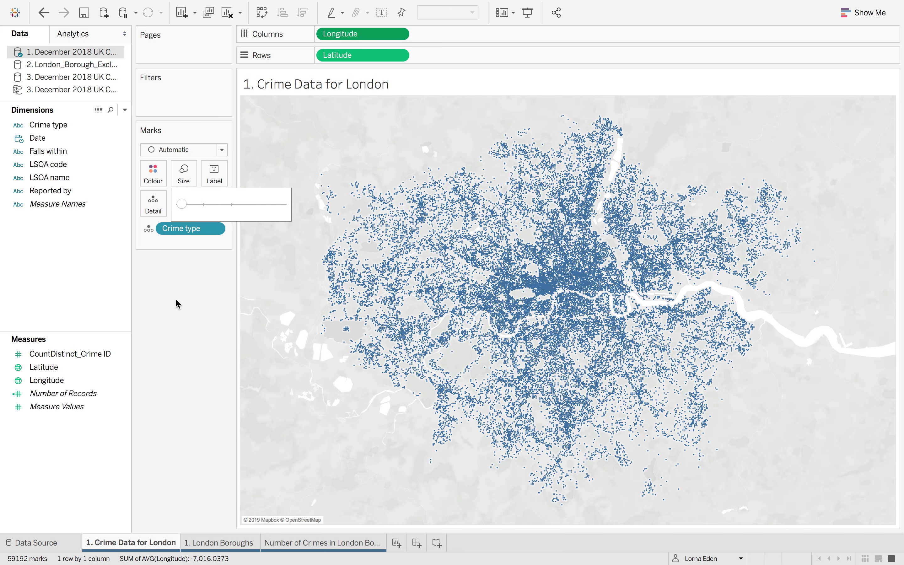
{"action": "left_click", "coordinate": [176, 303]}
{"action": "left_click_drag", "start_coordinate": [69, 177], "coordinate": [153, 172]}
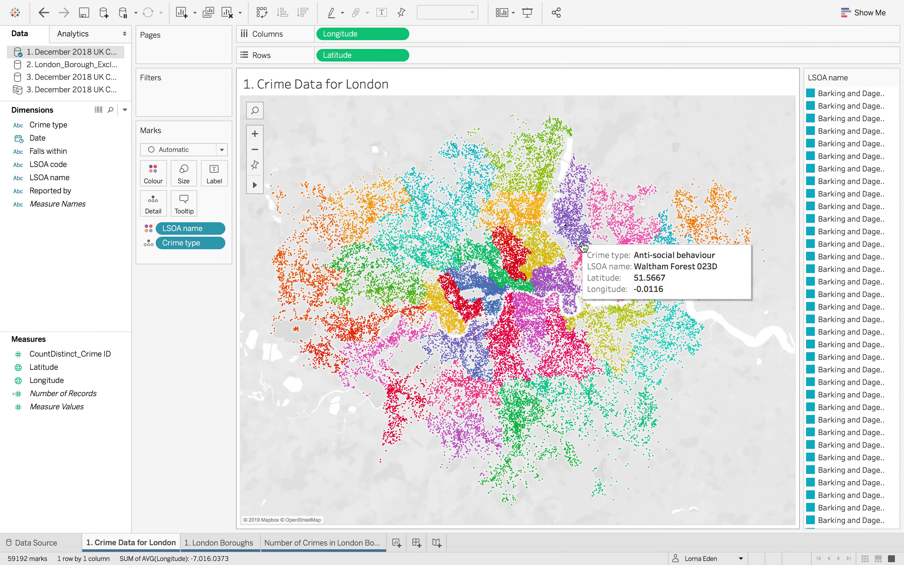
{"action": "left_click", "coordinate": [211, 543]}
Step: Draw the London borough Geometry polygons coloured by NAME, adding all members
{"action": "left_click", "coordinate": [82, 65]}
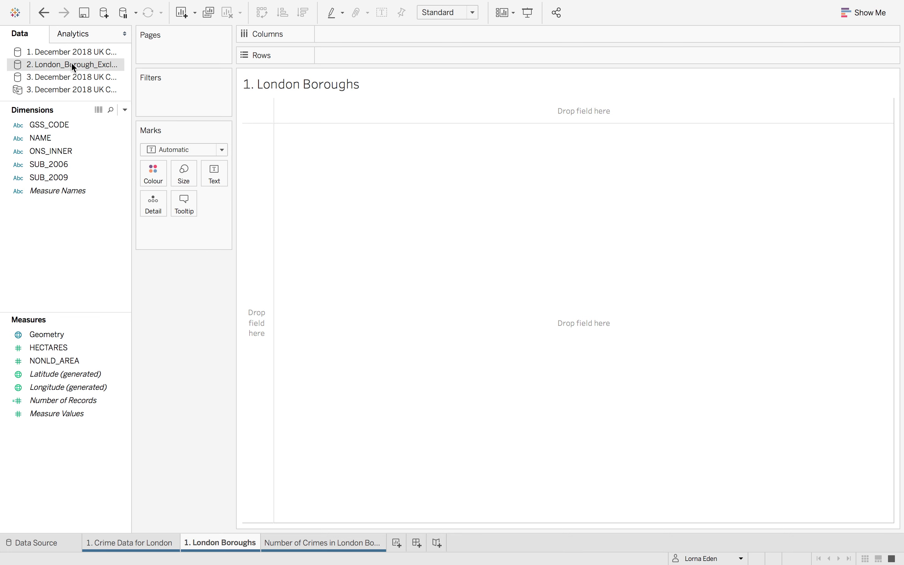
{"action": "left_click", "coordinate": [64, 334]}
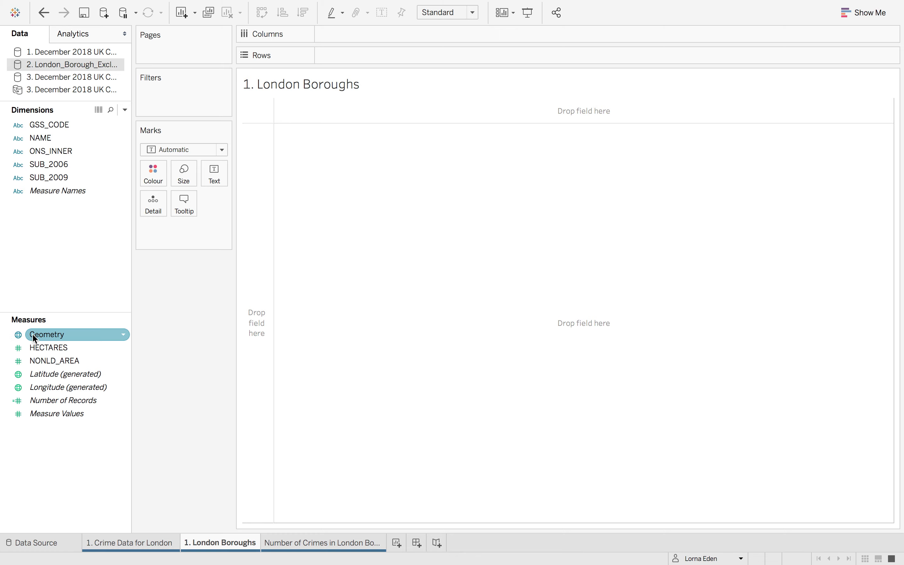
{"action": "double_click", "coordinate": [49, 335]}
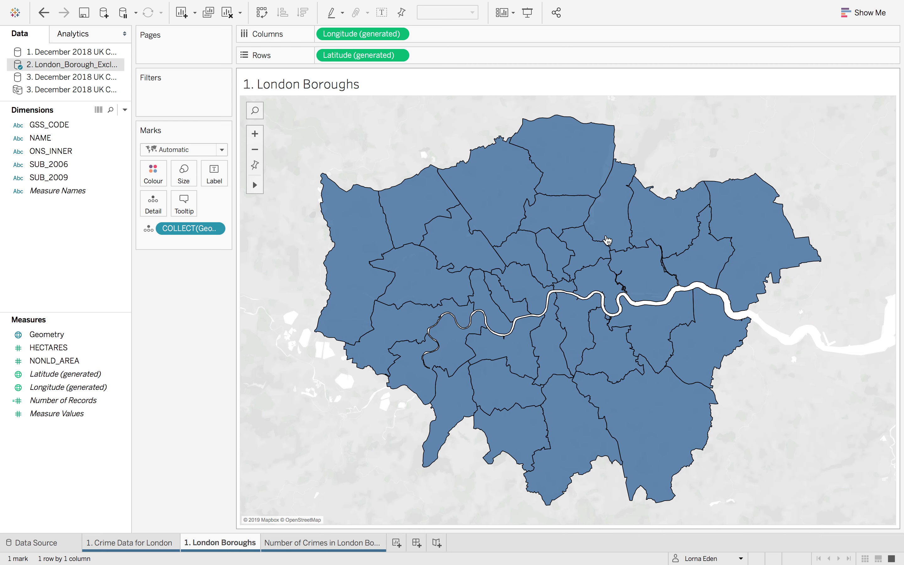
{"action": "left_click_drag", "start_coordinate": [88, 138], "coordinate": [159, 173]}
{"action": "left_click", "coordinate": [370, 275]}
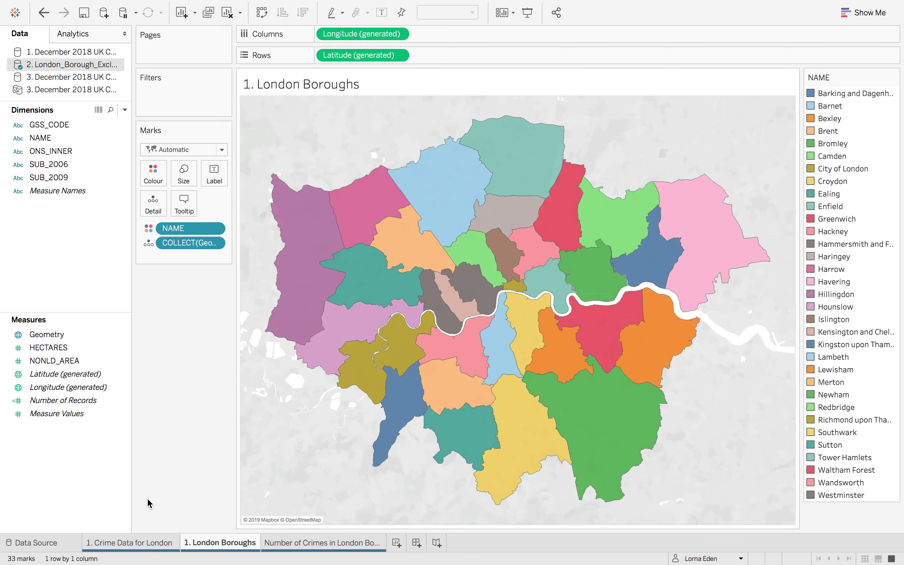
{"action": "left_click", "coordinate": [60, 543]}
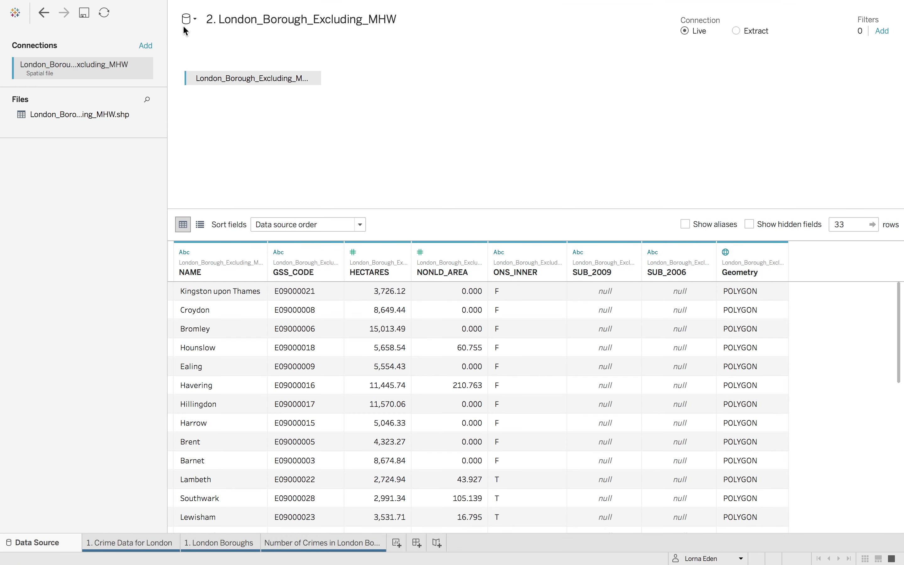
Step: Switch to the 3. December 2018 UK Crime data source and add a Spatial file connection
{"action": "left_click", "coordinate": [191, 19]}
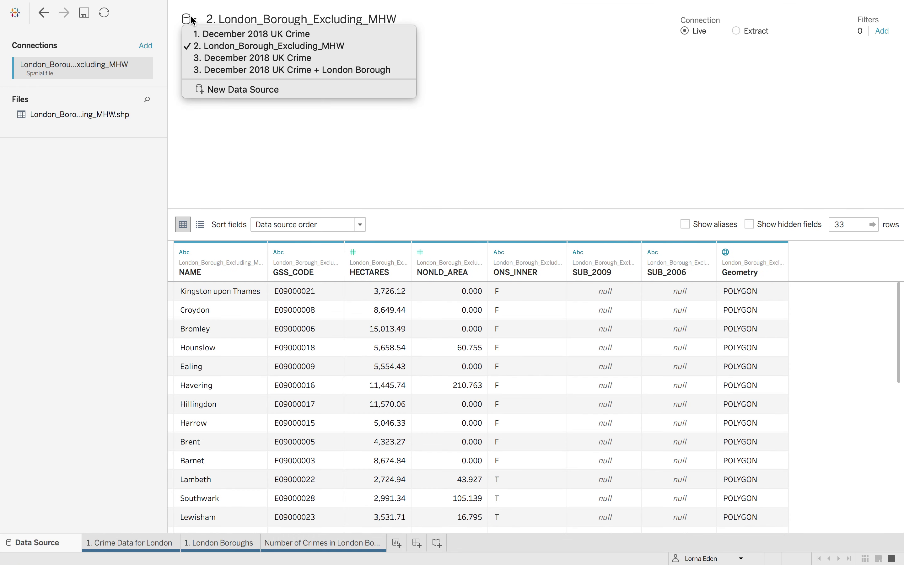
{"action": "left_click", "coordinate": [198, 58]}
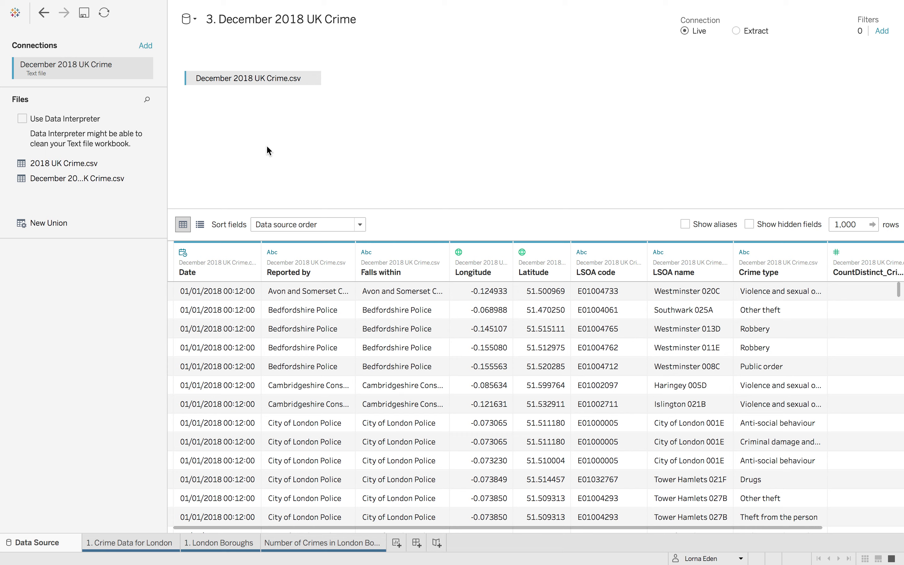
{"action": "left_click", "coordinate": [146, 46]}
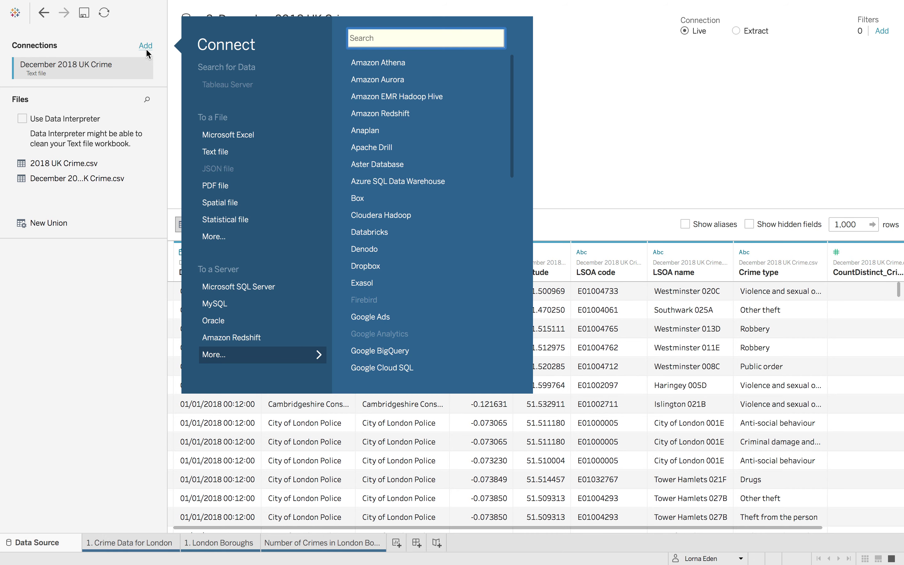
{"action": "left_click", "coordinate": [237, 204]}
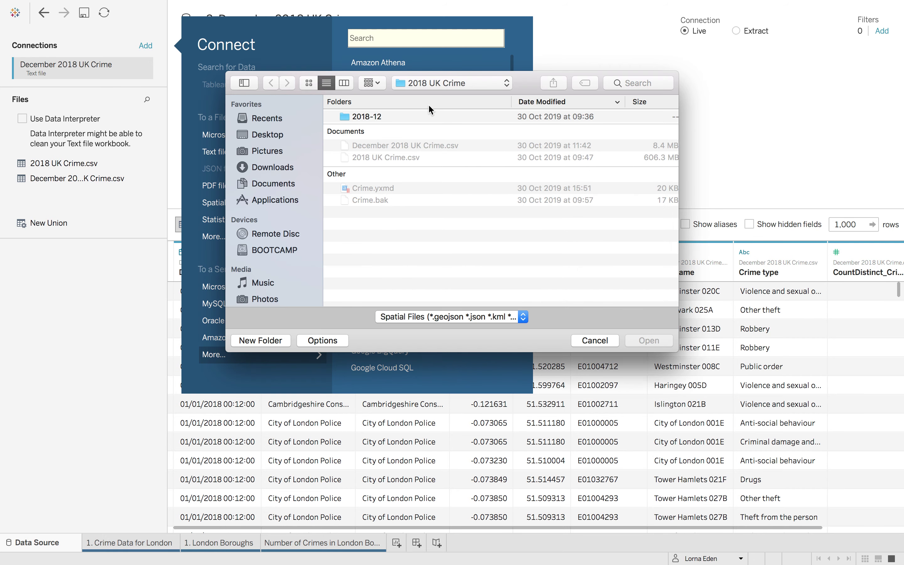
Step: Open London_Borough_Excluding_MHW.shp from Data19Vegas > statistical-gis-boundaries-london > ESRI
{"action": "left_click", "coordinate": [465, 86]}
{"action": "left_click", "coordinate": [454, 100]}
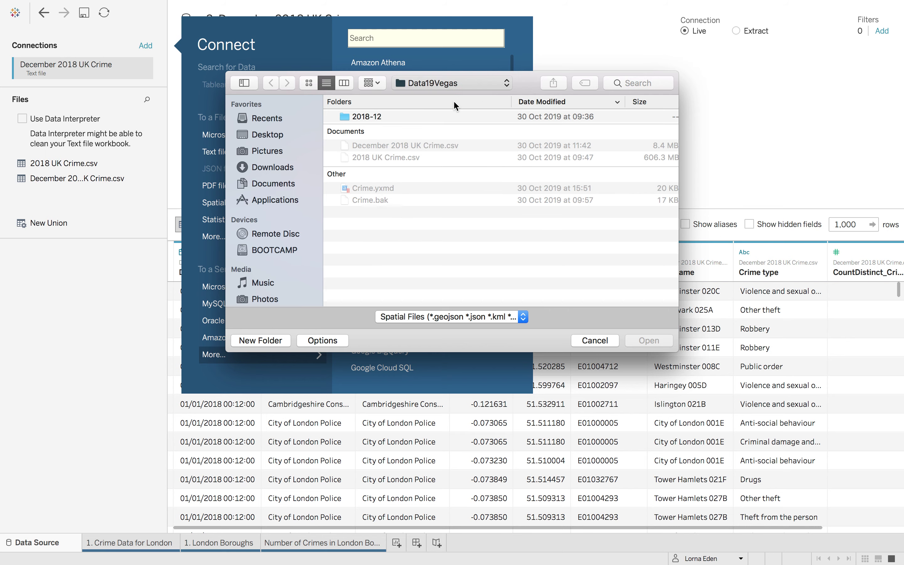
{"action": "double_click", "coordinate": [379, 128]}
{"action": "double_click", "coordinate": [381, 117]}
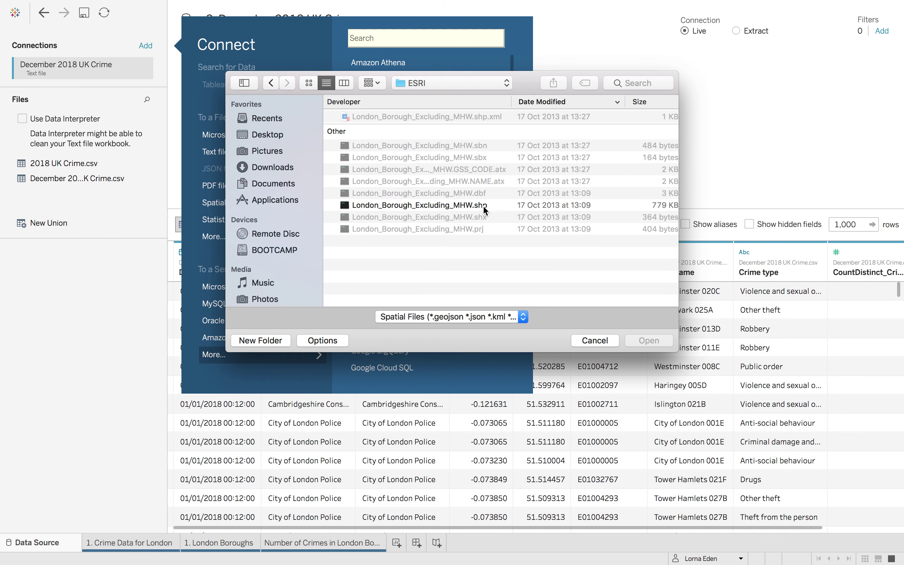
{"action": "left_click", "coordinate": [447, 206]}
{"action": "left_click", "coordinate": [649, 341]}
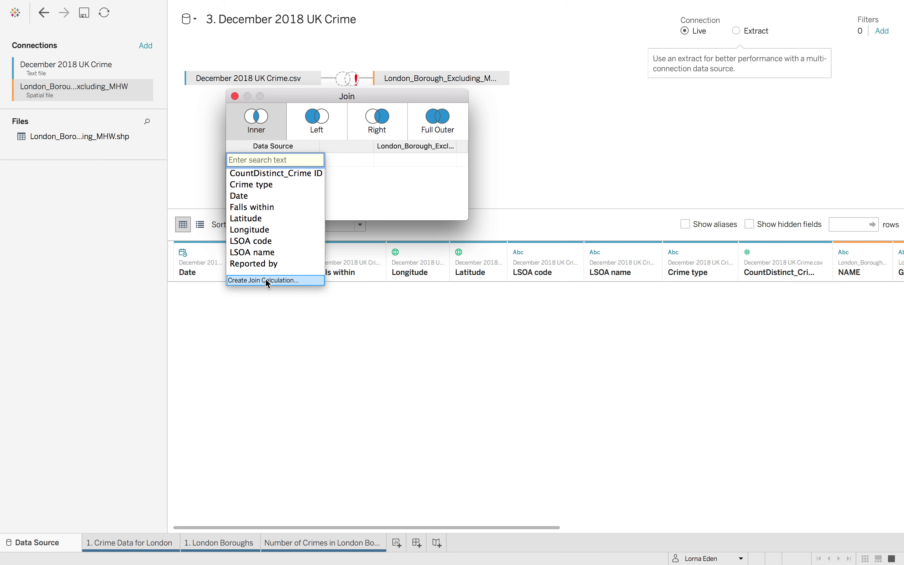
Step: Create the join calculation MAKEPOINT([Latitude],[Longitude]) on the crime side
{"action": "left_click", "coordinate": [291, 280]}
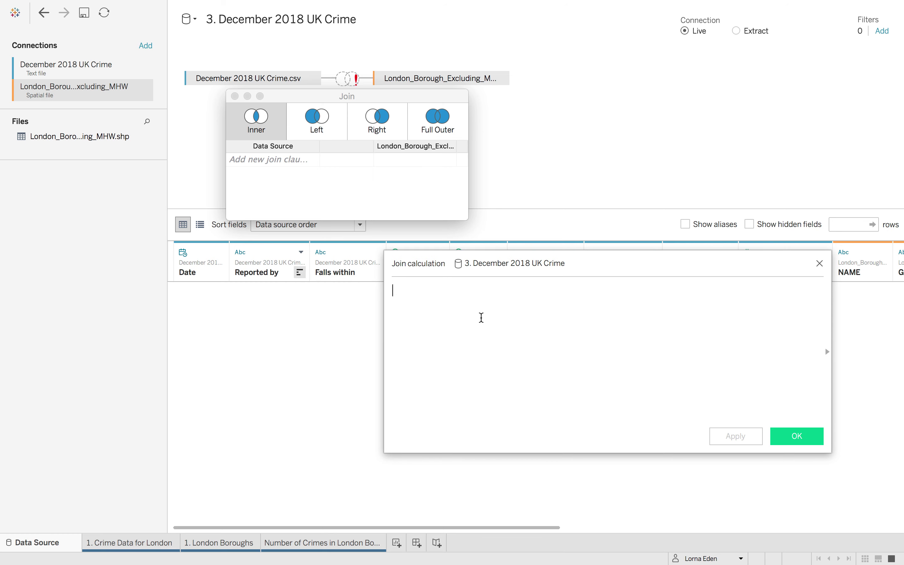
{"action": "type", "text": "Makp"}
{"action": "key", "text": "BackSpace"}
{"action": "type", "text": "e"}
{"action": "key", "text": "Down"}
{"action": "key", "text": "Down"}
{"action": "key", "text": "Down"}
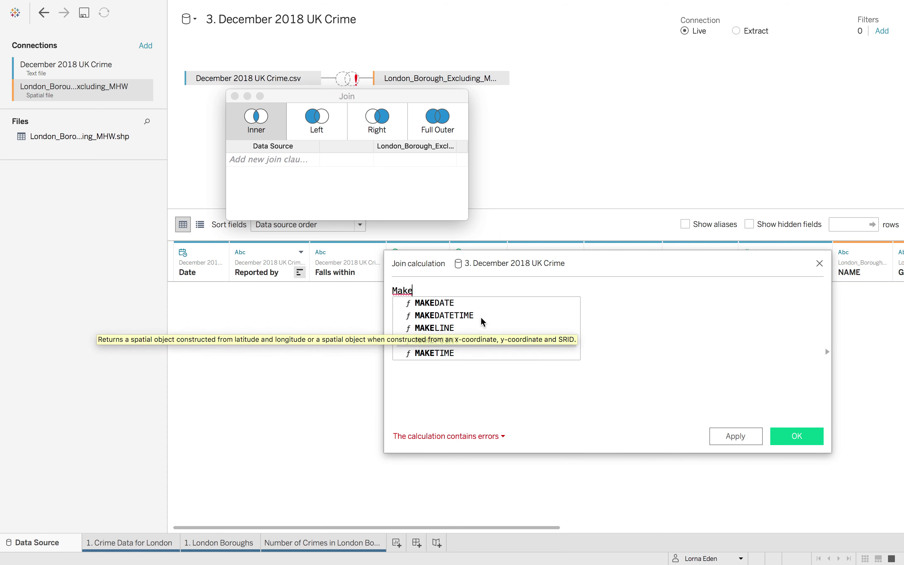
{"action": "key", "text": "Return"}
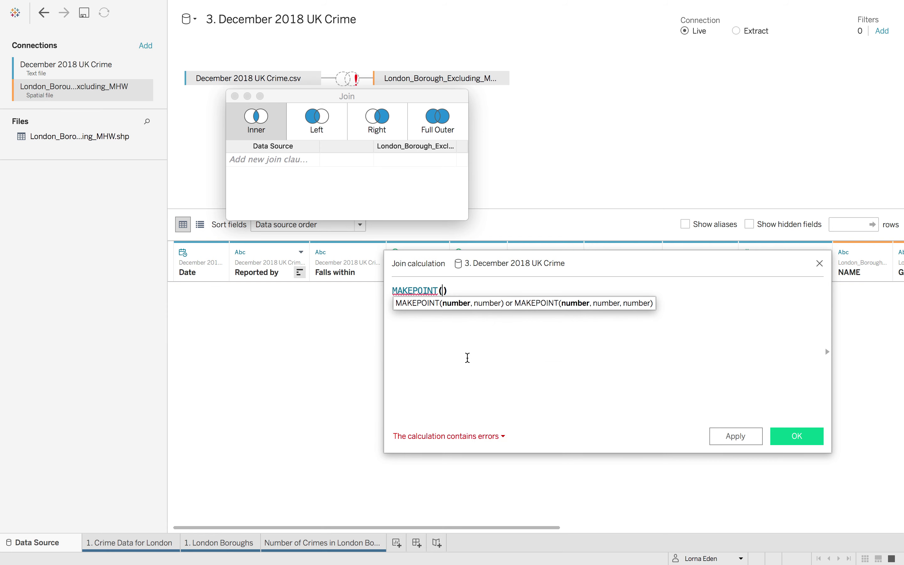
{"action": "type", "text": "lat"}
{"action": "key", "text": "Return"}
{"action": "type", "text": ",long"}
{"action": "key", "text": "Return"}
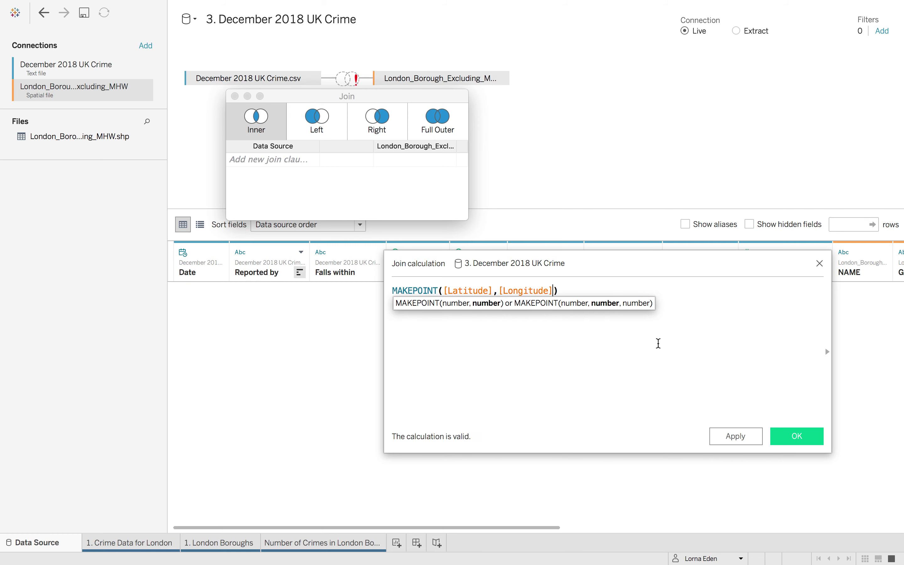
{"action": "left_click", "coordinate": [803, 442]}
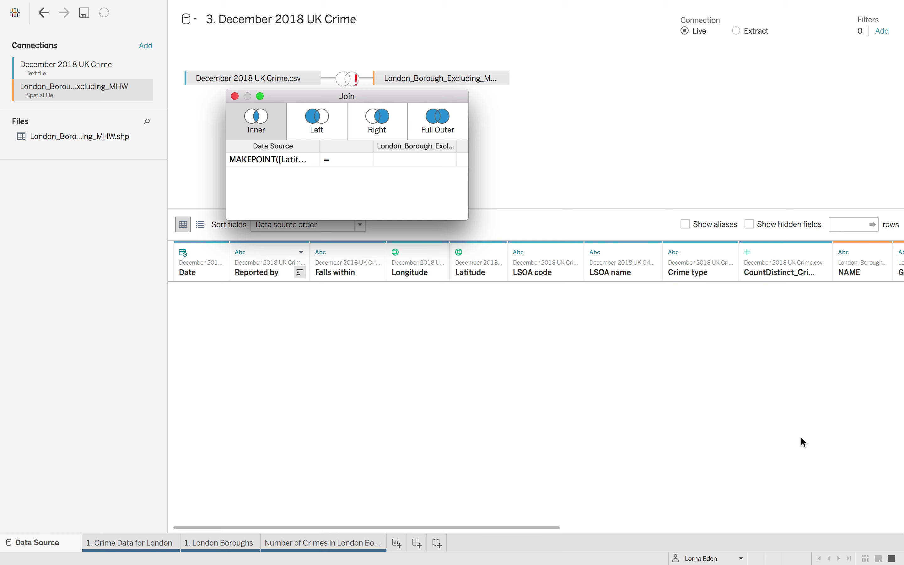
Step: Join it to the borough Geometry with the Intersects operator and cancel the data preview load
{"action": "left_click", "coordinate": [415, 161]}
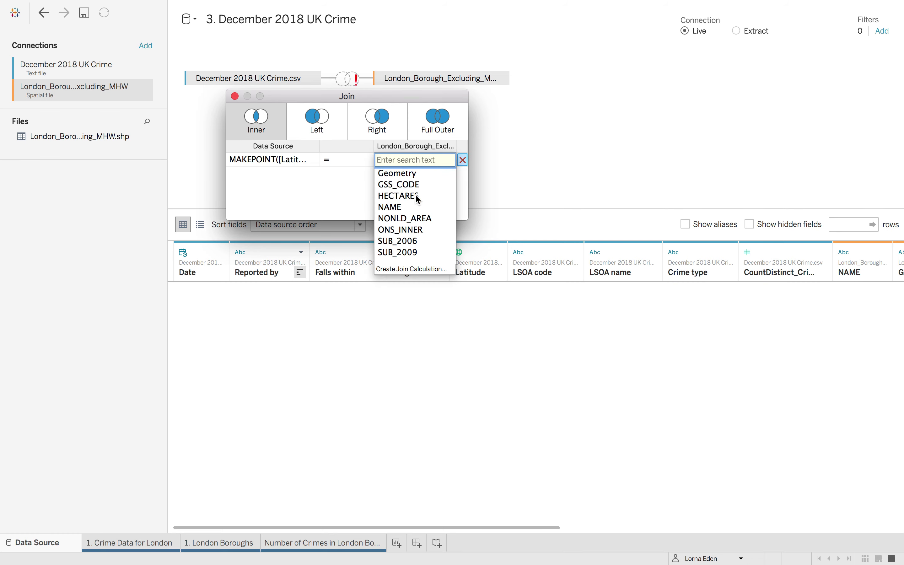
{"action": "left_click", "coordinate": [402, 175]}
{"action": "left_click", "coordinate": [352, 160]}
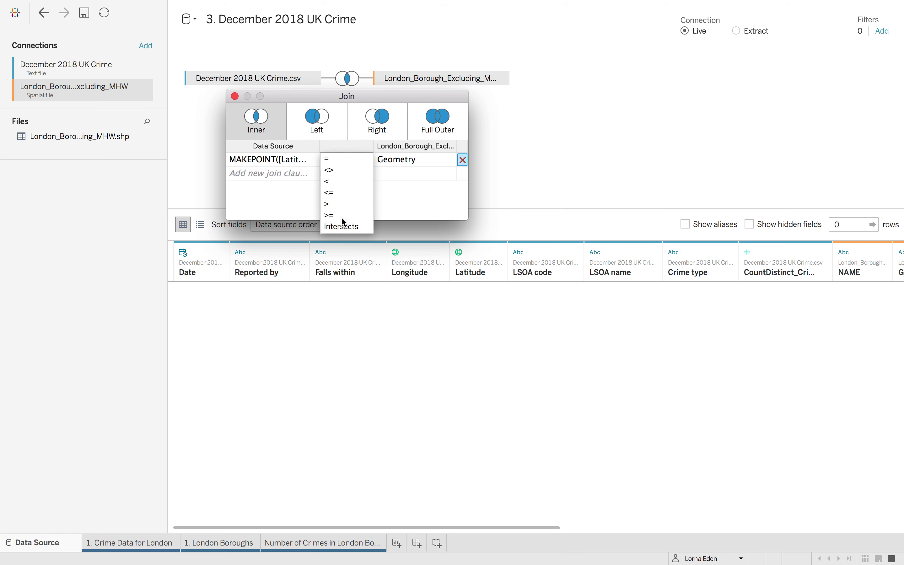
{"action": "left_click", "coordinate": [341, 228]}
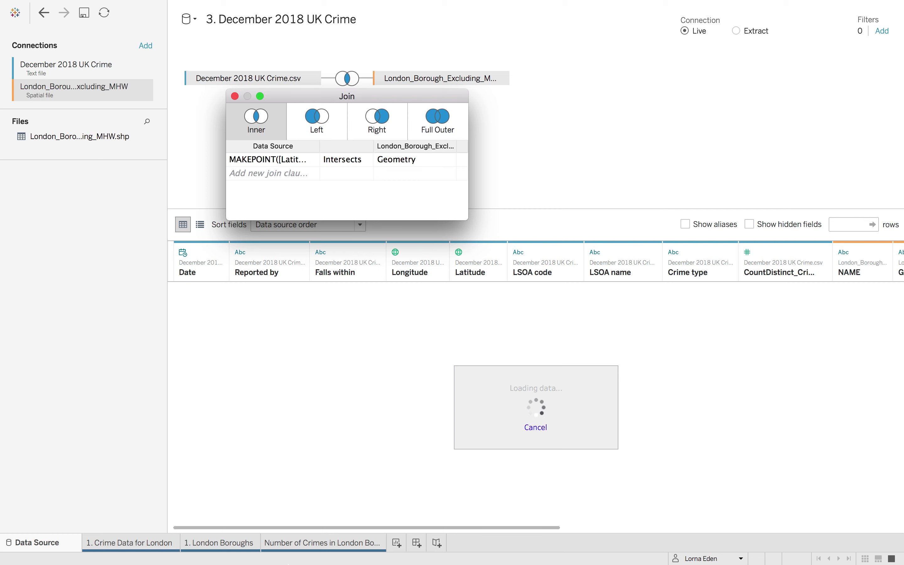
{"action": "left_click", "coordinate": [527, 138]}
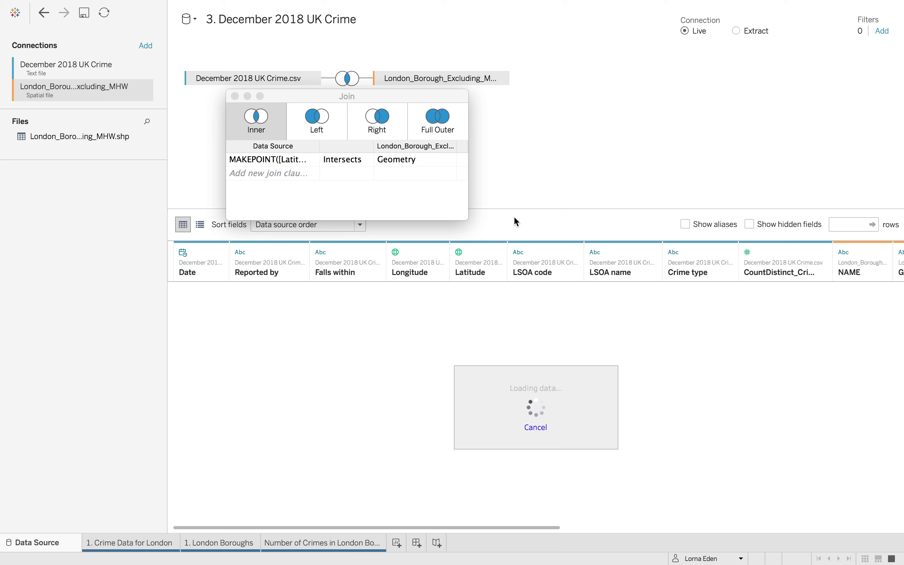
{"action": "left_click", "coordinate": [540, 432]}
{"action": "left_click", "coordinate": [329, 543]}
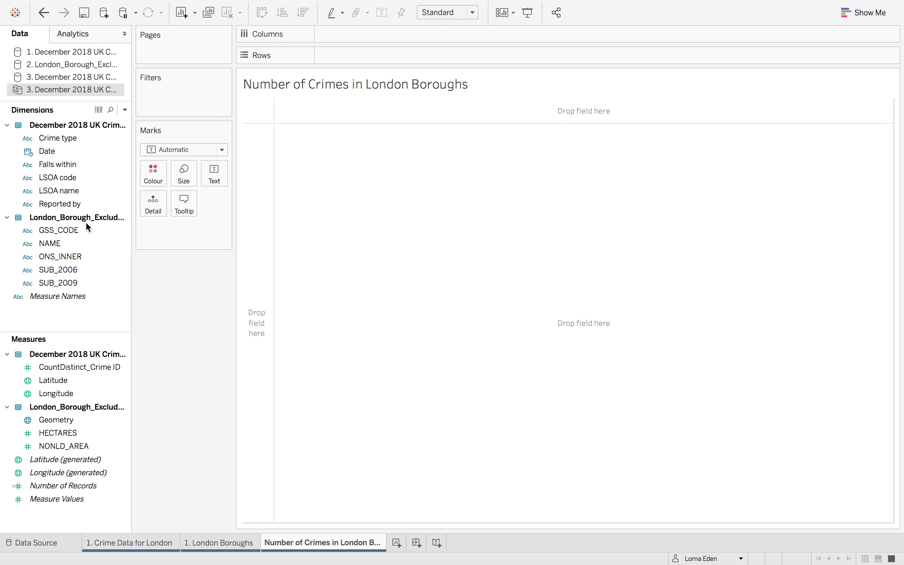
Step: Map borough Geometry with NAME as detail, shaded by CountDistinct_Crime ID
{"action": "left_click", "coordinate": [72, 421]}
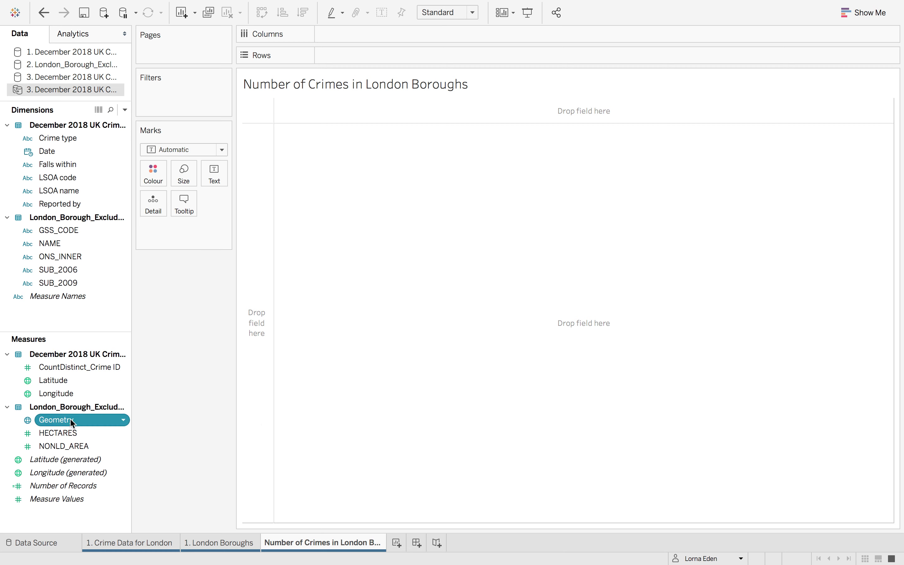
{"action": "double_click", "coordinate": [97, 421]}
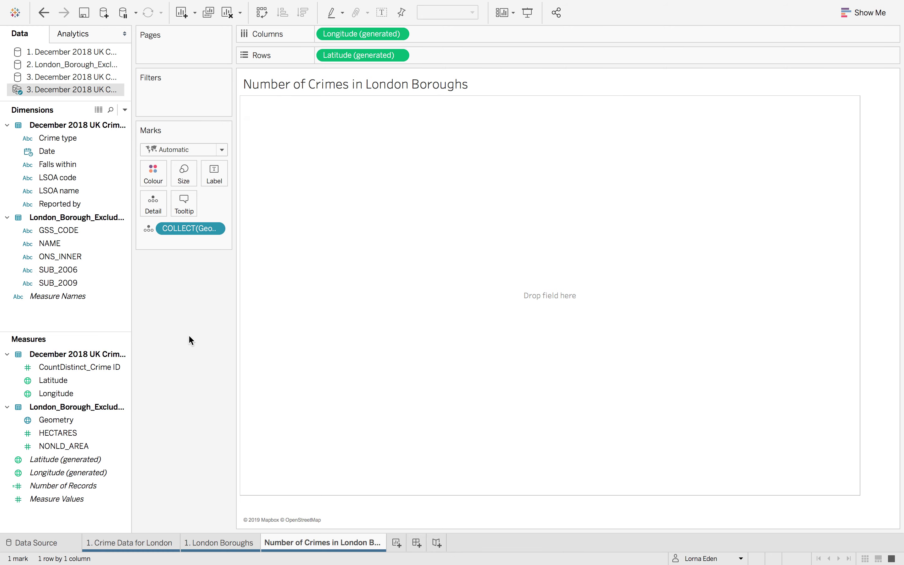
{"action": "left_click_drag", "start_coordinate": [60, 177], "coordinate": [154, 208]}
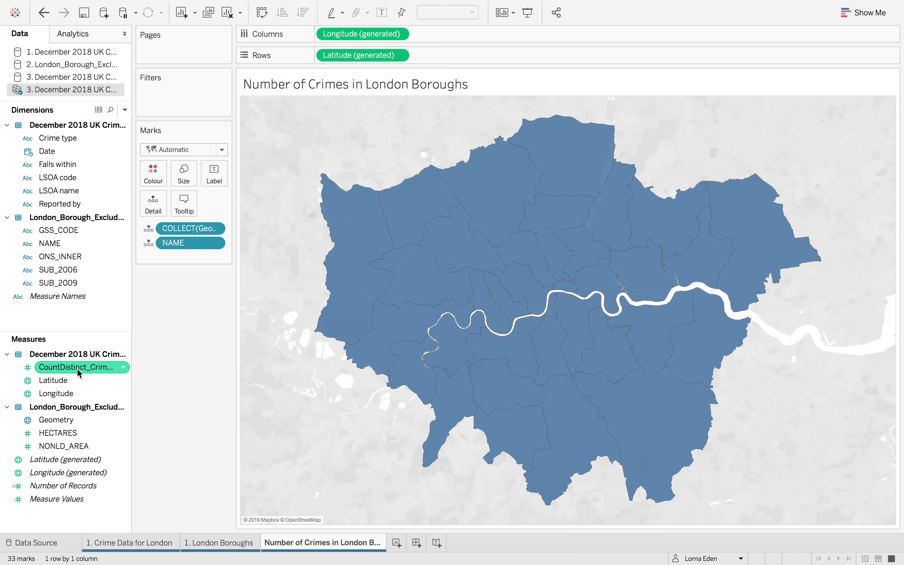
{"action": "left_click_drag", "start_coordinate": [77, 369], "coordinate": [157, 181]}
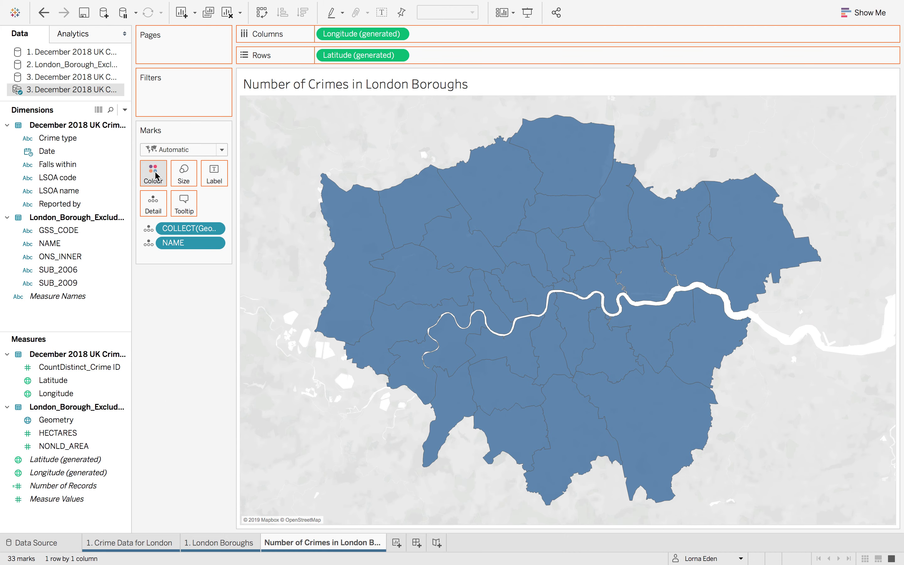